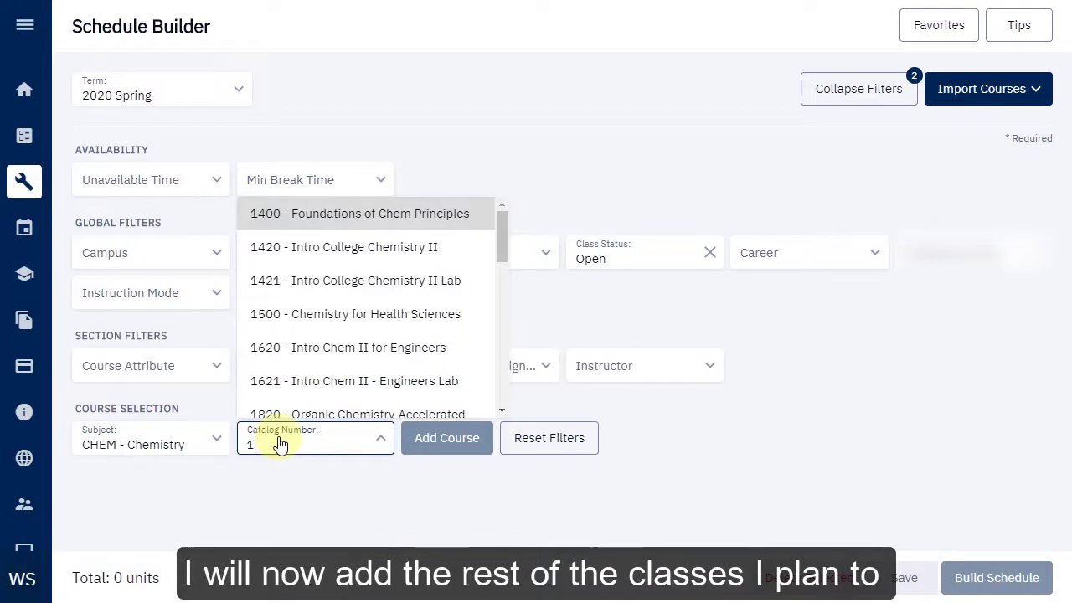
# Add the chemistry course 1420 - Intro College Chemistry II to the 2020 Spring course selection.
pyautogui.click(279, 475)
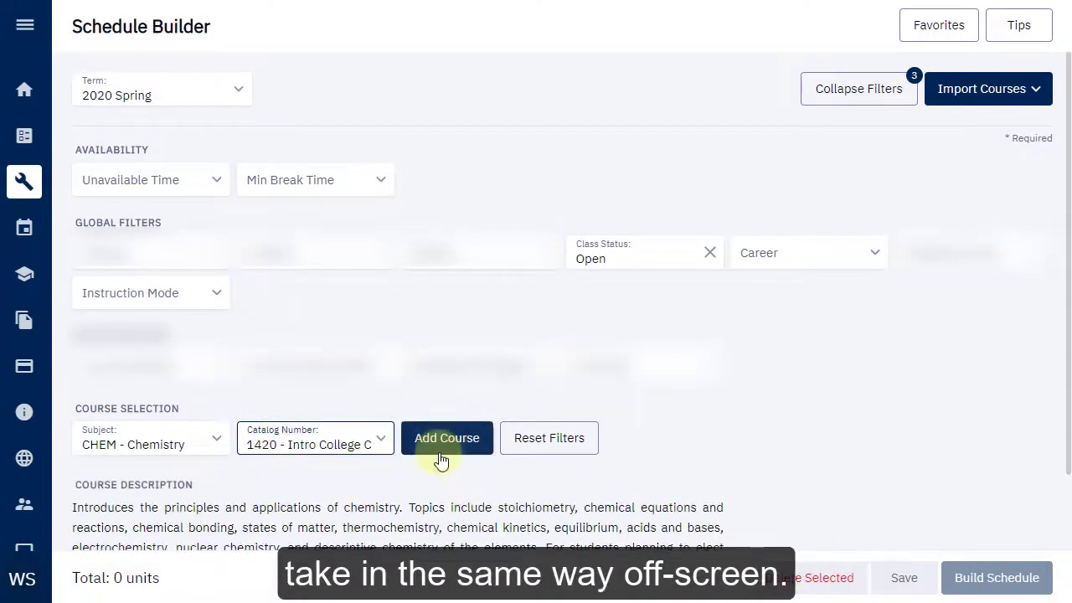
pyautogui.click(444, 438)
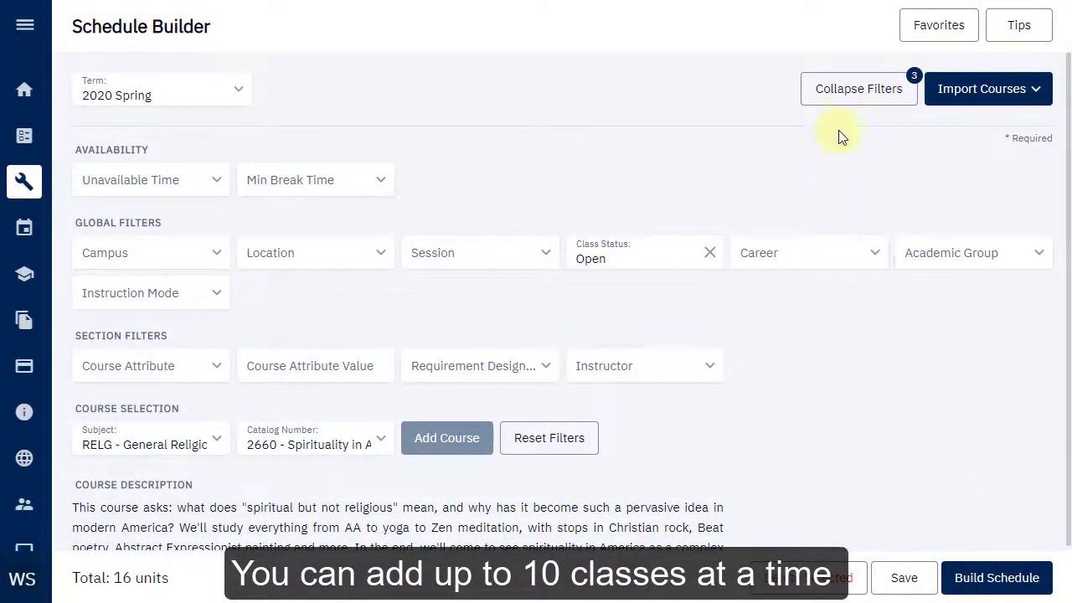
# Collapse the filters and exclude RELG 2660 Spirituality in America from the courses used to build the schedule.
pyautogui.click(857, 92)
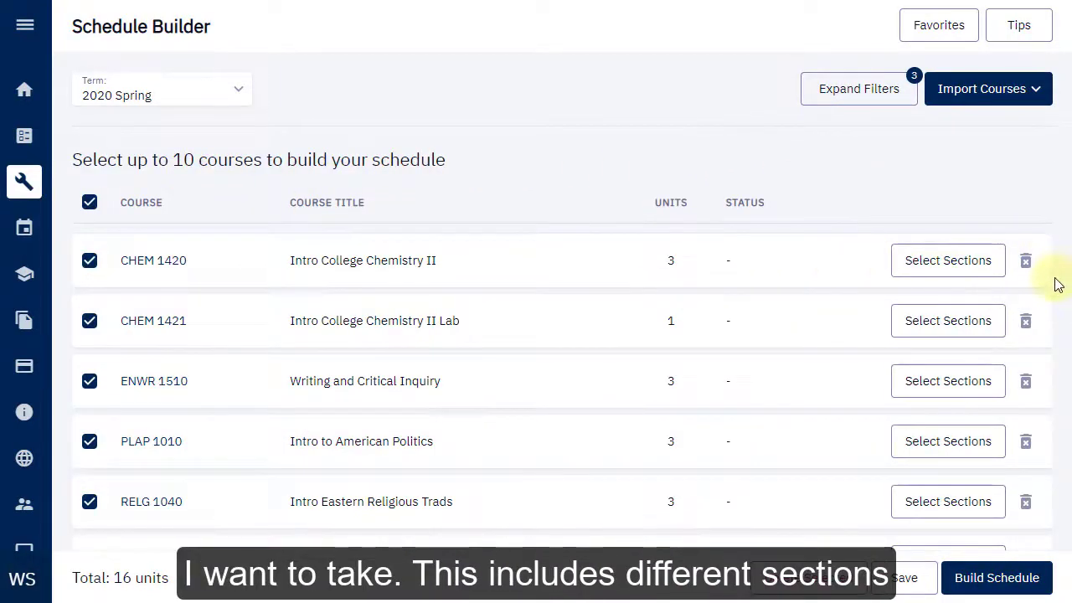
pyautogui.scroll(-1, 1048, 290)
pyautogui.scroll(1, 1047, 256)
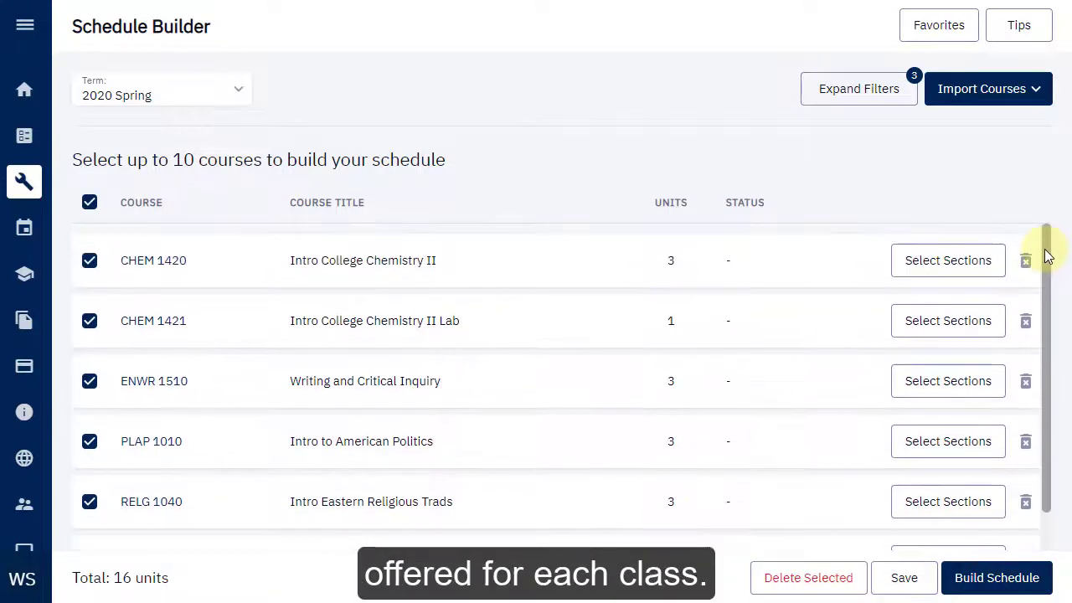
pyautogui.moveTo(1045, 255); pyautogui.dragTo(1048, 309)
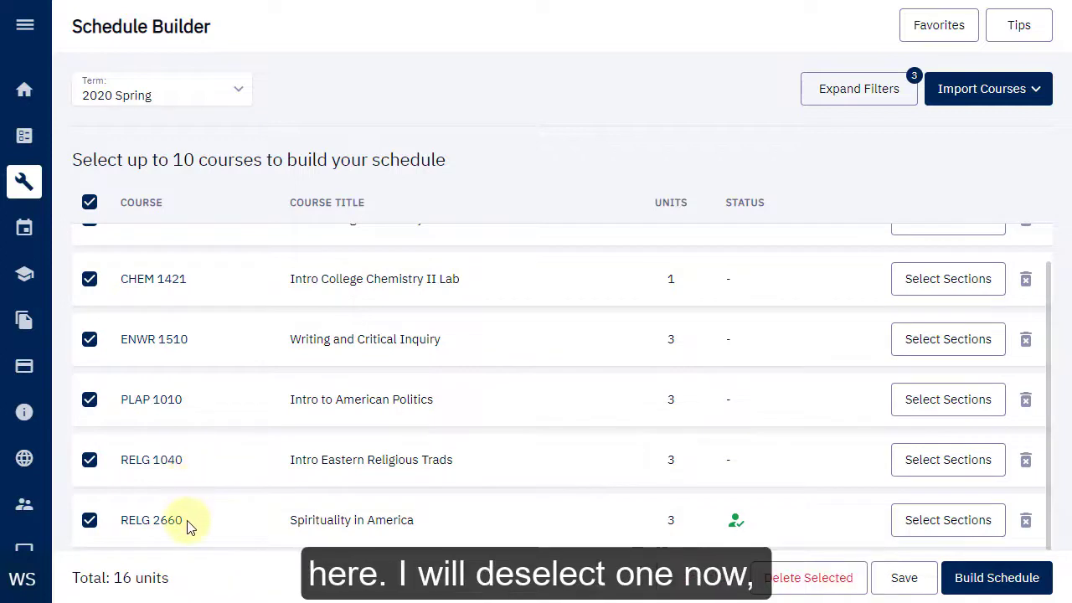
pyautogui.click(88, 519)
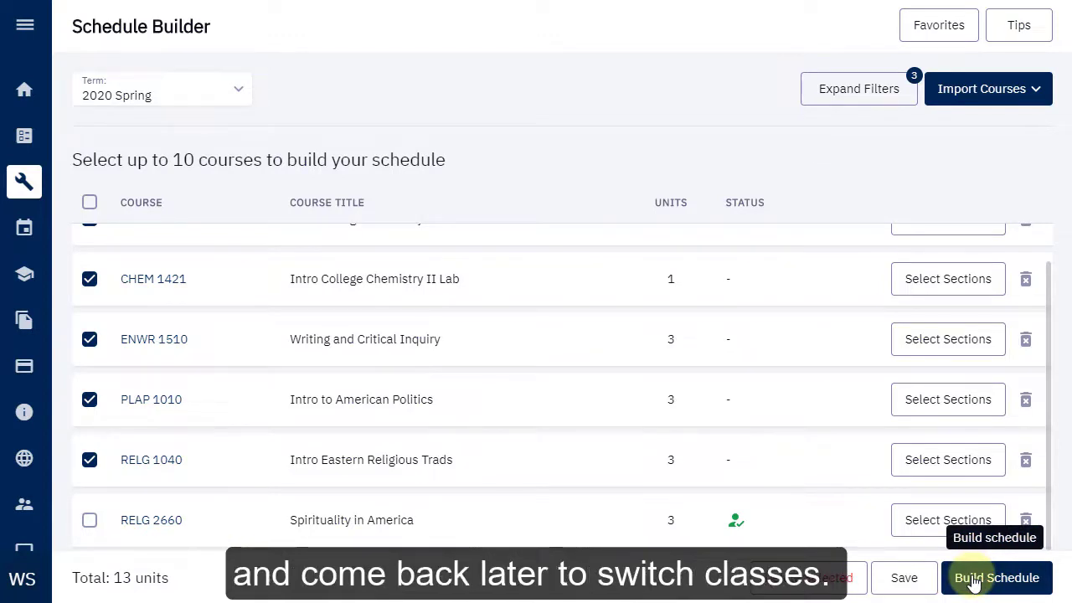
# Limit ENWR 1510 to its first four sections: 002-SEM, 004-SEM, 005-SEM and 006-SEM.
pyautogui.scroll(1, 1046, 479)
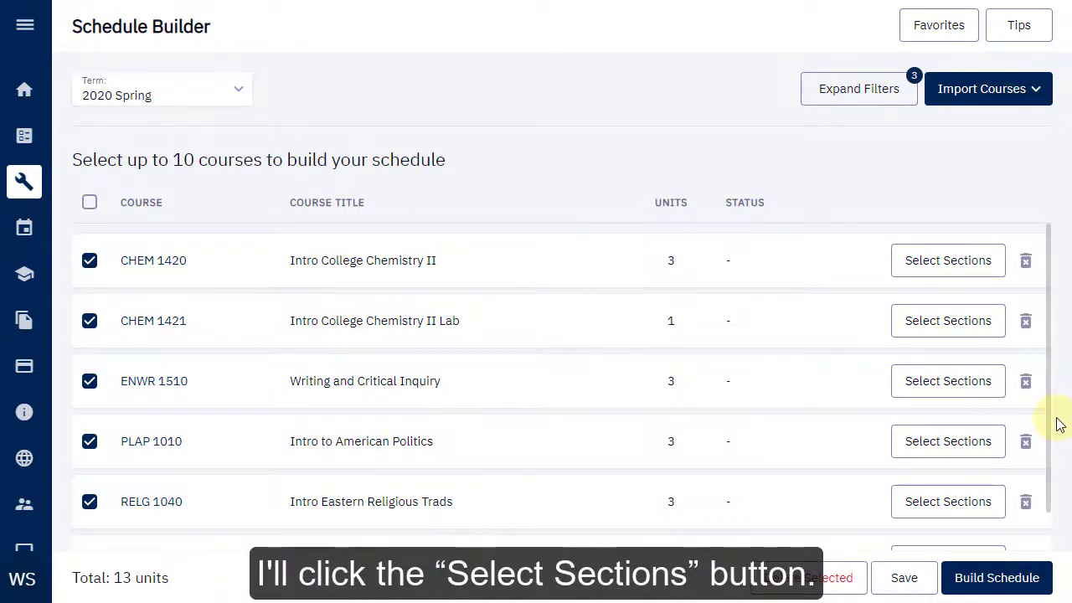
pyautogui.click(947, 389)
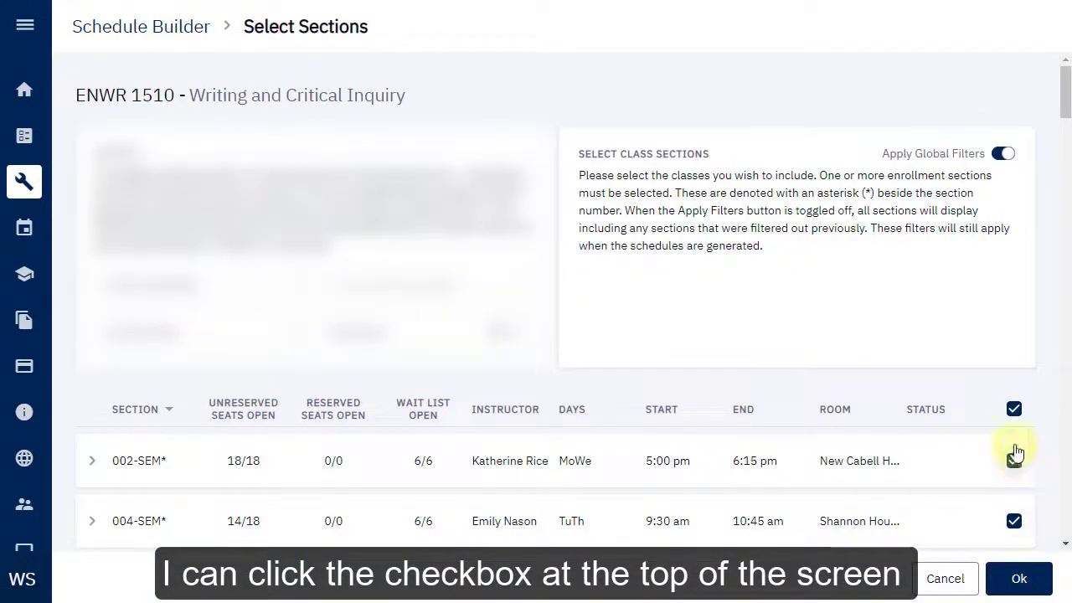
pyautogui.click(1014, 411)
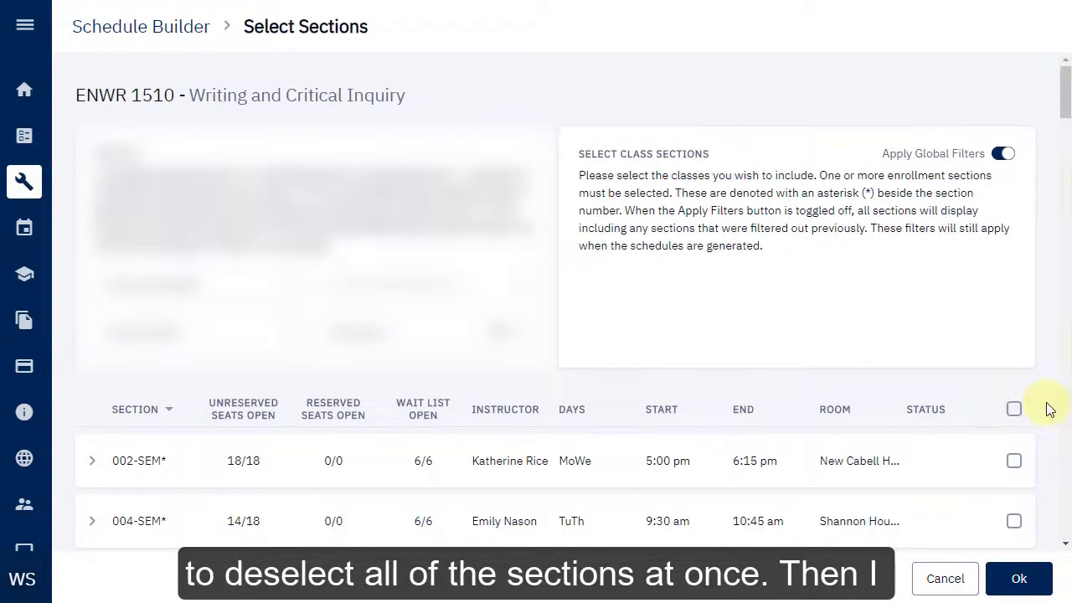
pyautogui.scroll(-6, 1049, 409)
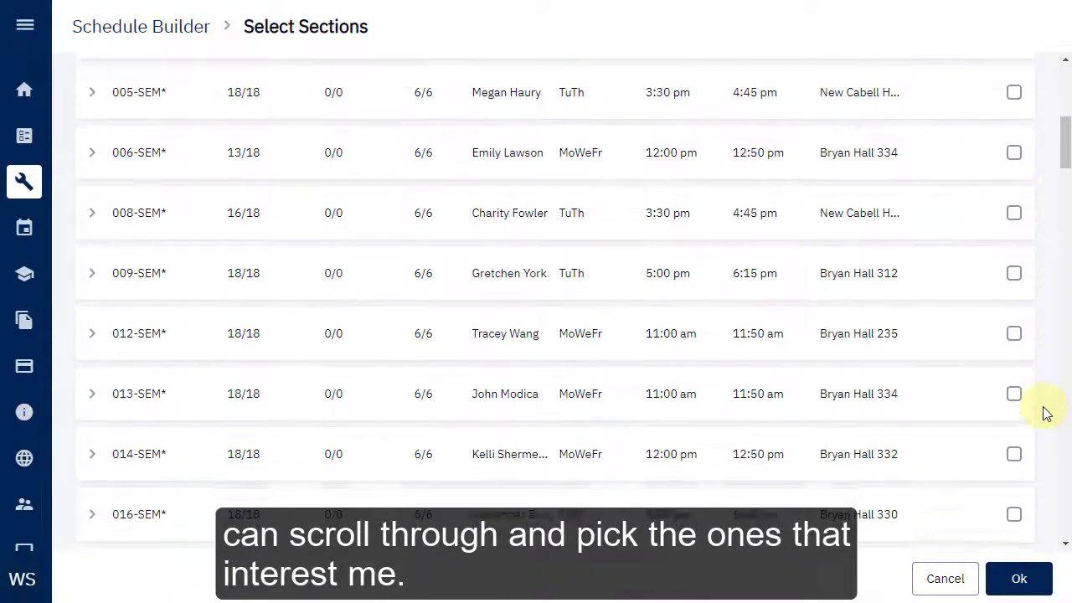
pyautogui.scroll(5, 1044, 410)
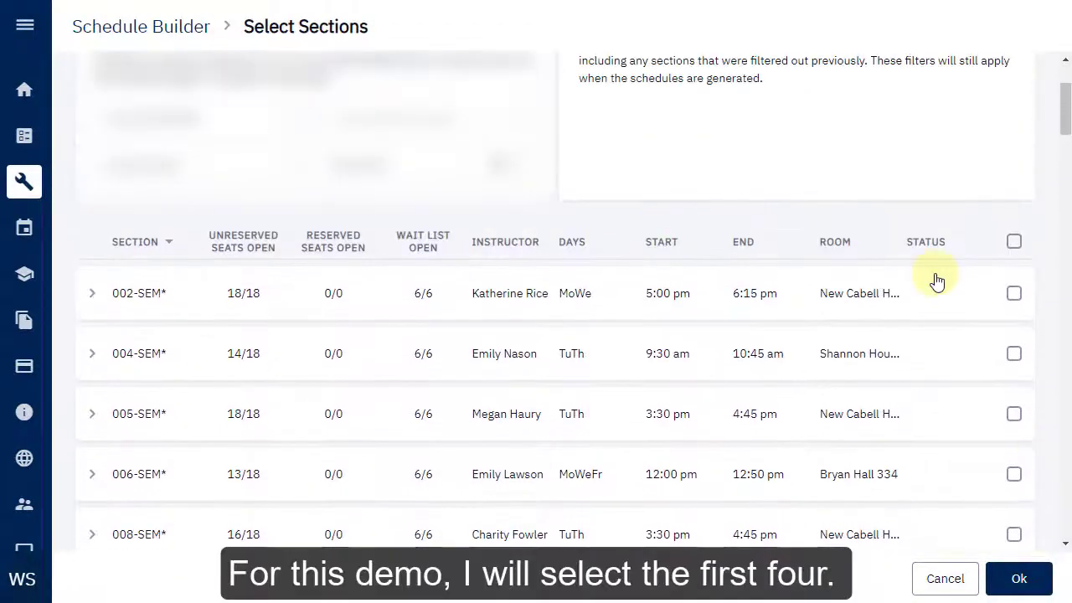
pyautogui.click(1014, 293)
pyautogui.click(1014, 354)
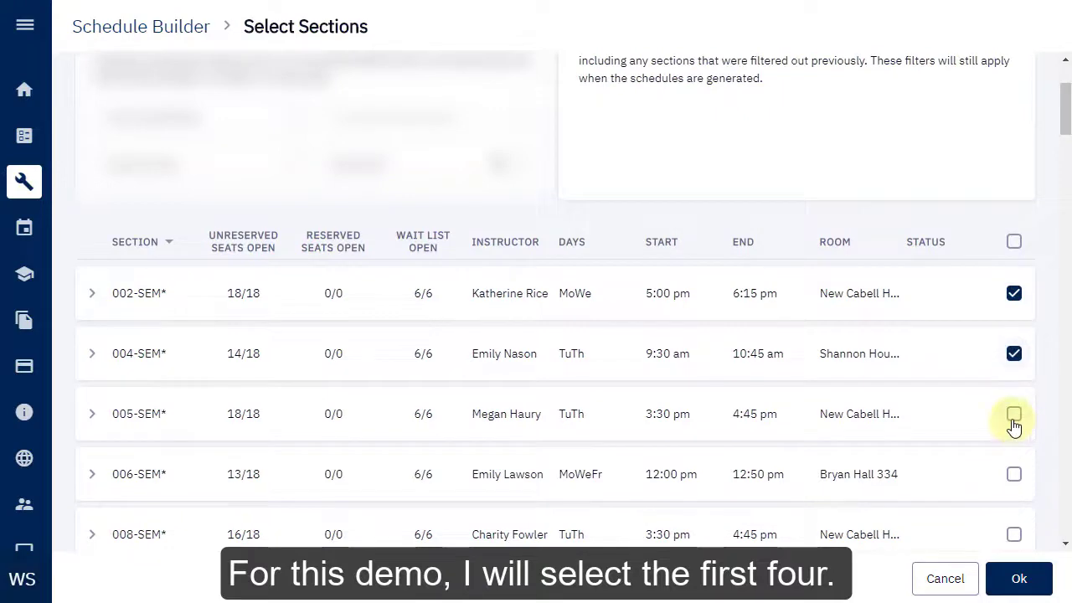
pyautogui.click(1014, 414)
pyautogui.click(1014, 474)
pyautogui.click(1018, 578)
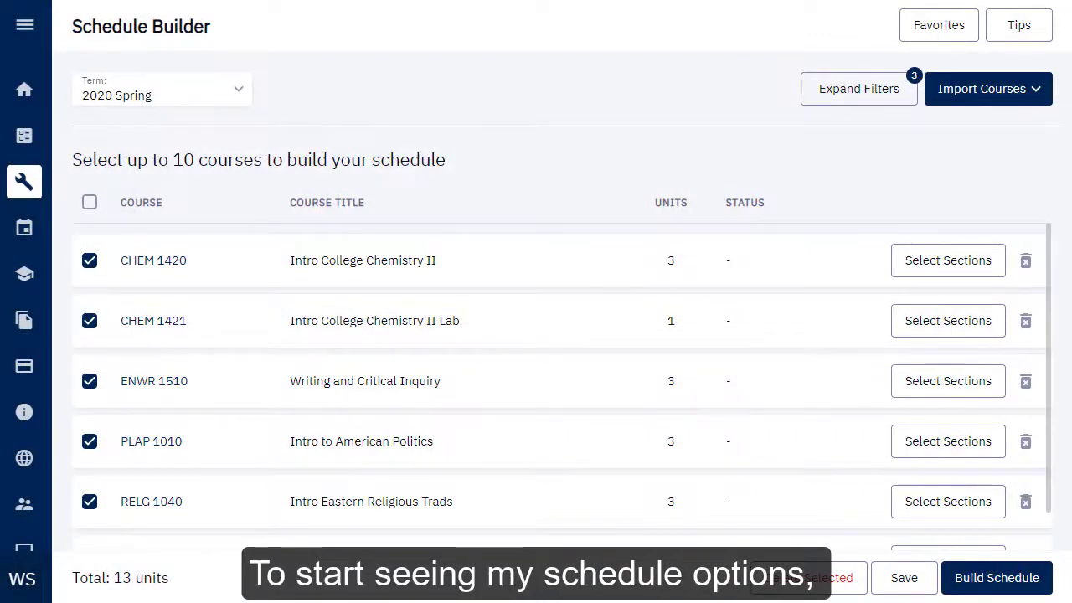
# Build the schedules from the selected courses, continuing past the enrollment issues with all listed courses kept.
pyautogui.click(994, 579)
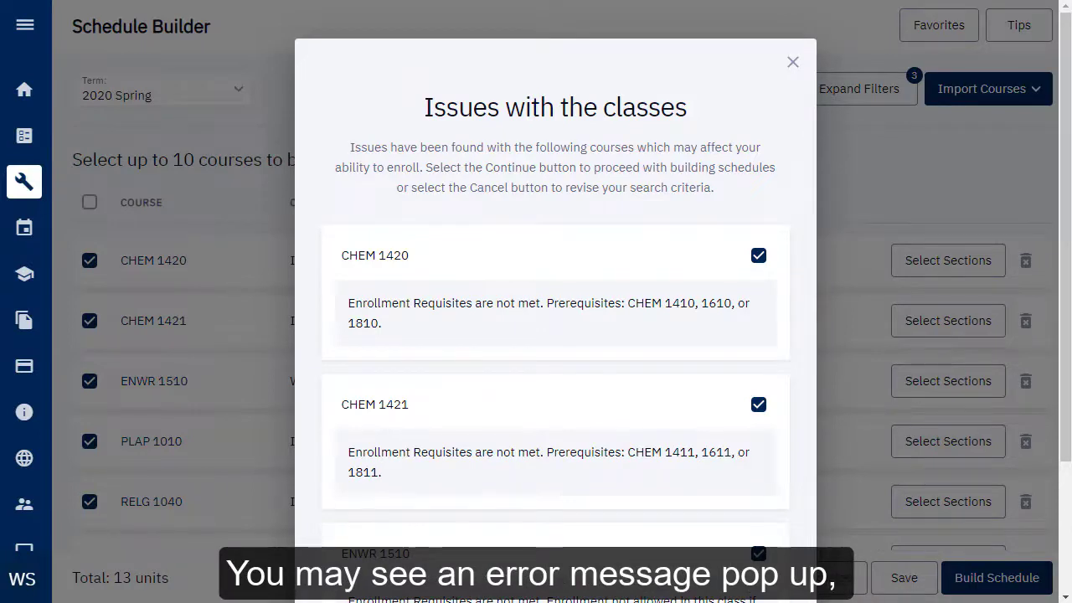
pyautogui.scroll(-2, 683, 430)
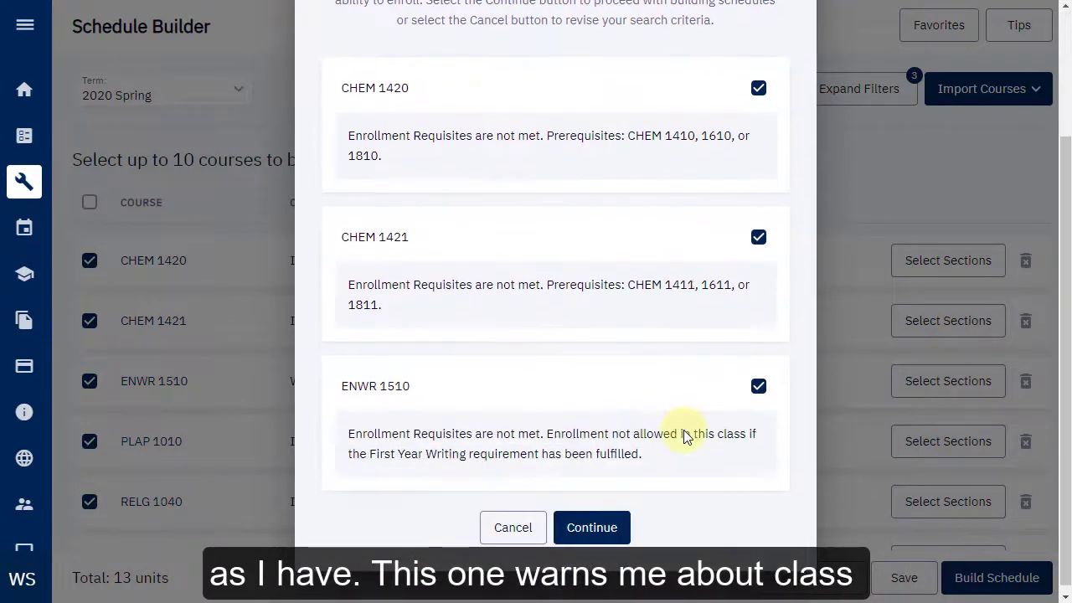
pyautogui.scroll(-1, 683, 430)
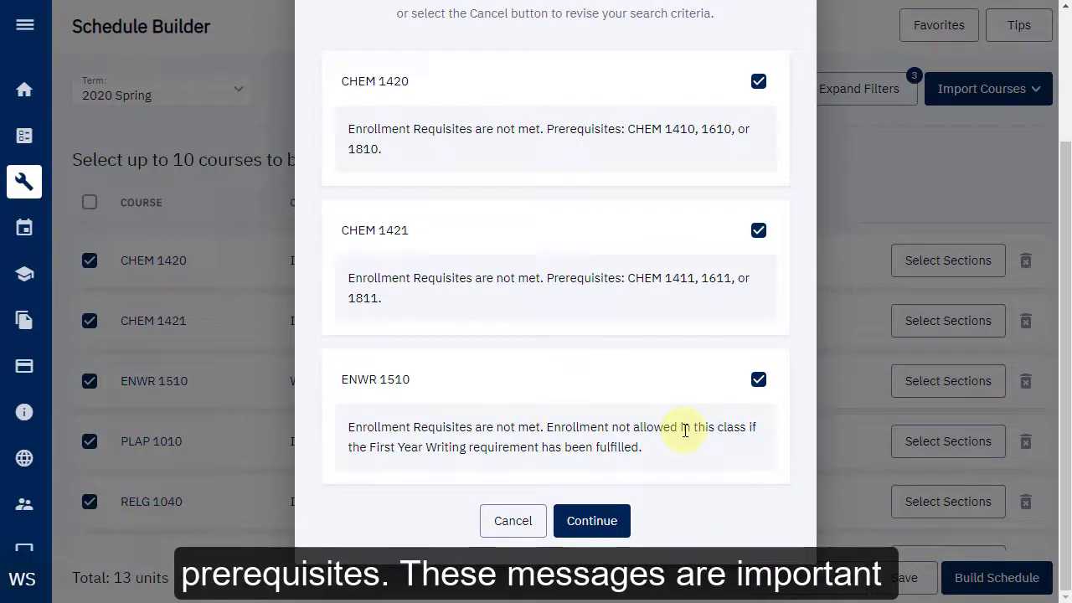
pyautogui.click(596, 525)
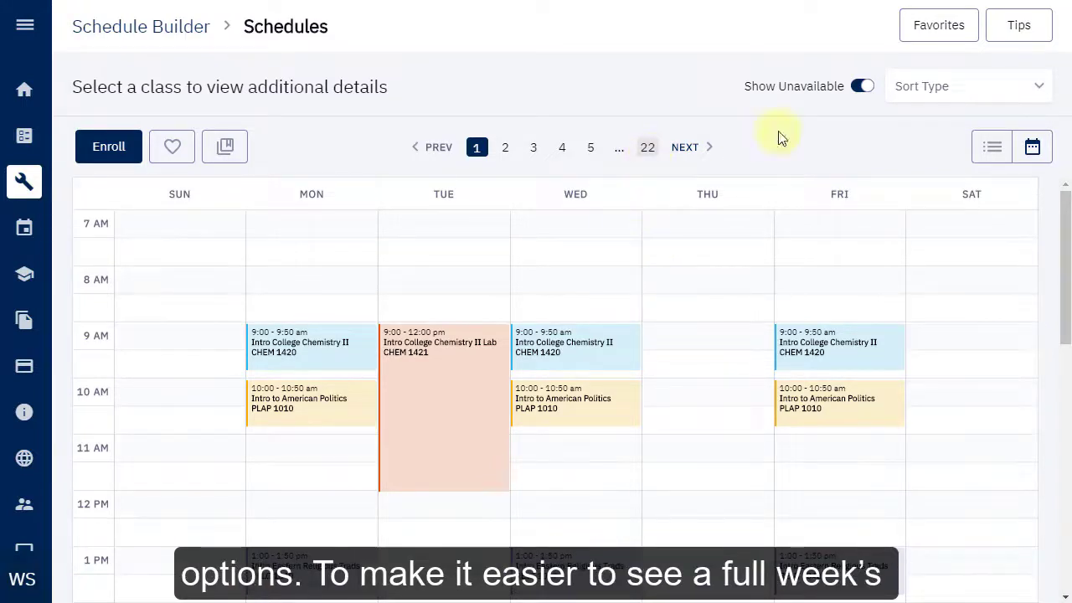
# Reduce the browser zoom to 50% to fit the full week's schedule.
pyautogui.hotkey('alt', 'f')
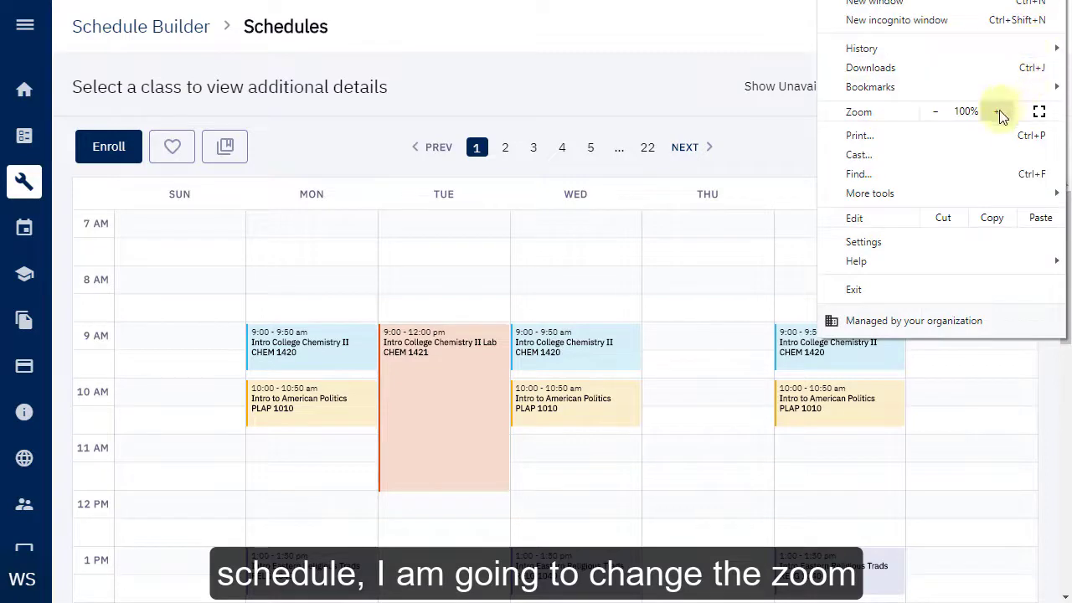
pyautogui.click(937, 112)
pyautogui.click(937, 112)
pyautogui.click(936, 111)
pyautogui.click(936, 111)
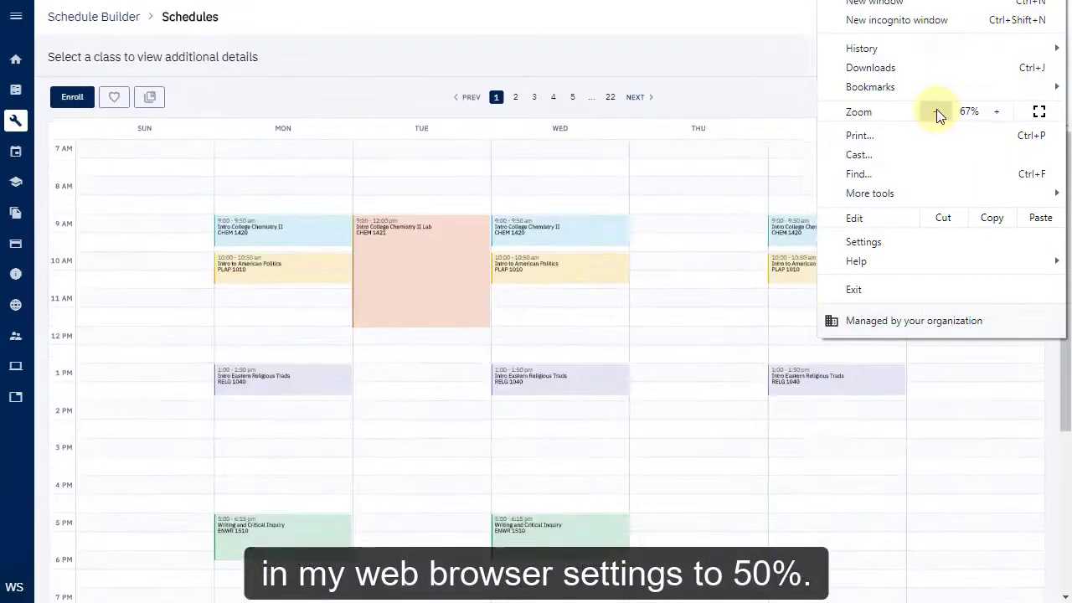
pyautogui.click(936, 112)
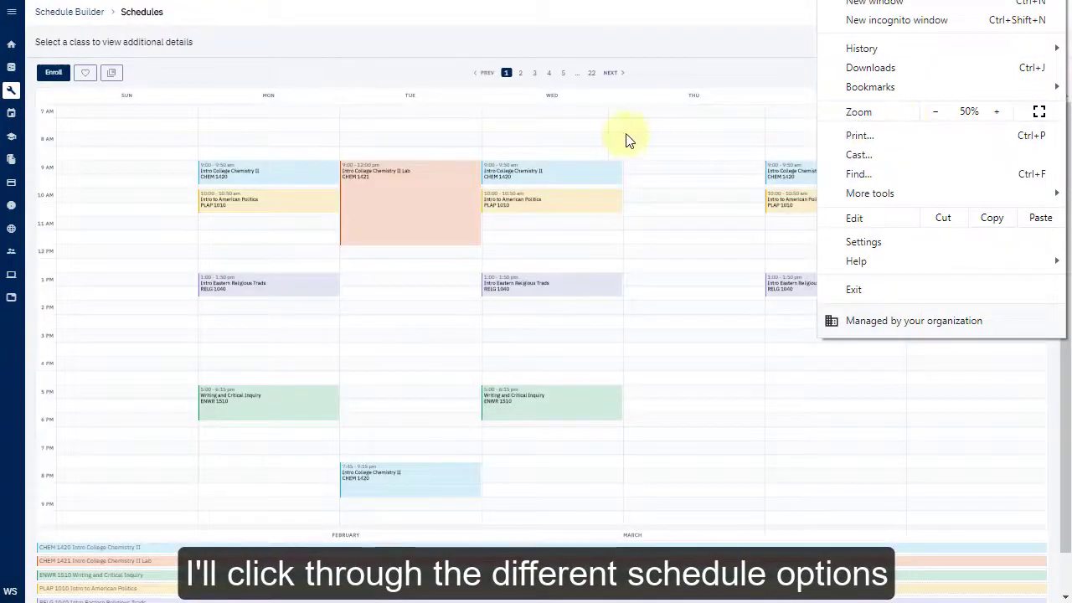
# Review the generated schedule options one after another up to option 8.
pyautogui.click(514, 79)
pyautogui.click(520, 74)
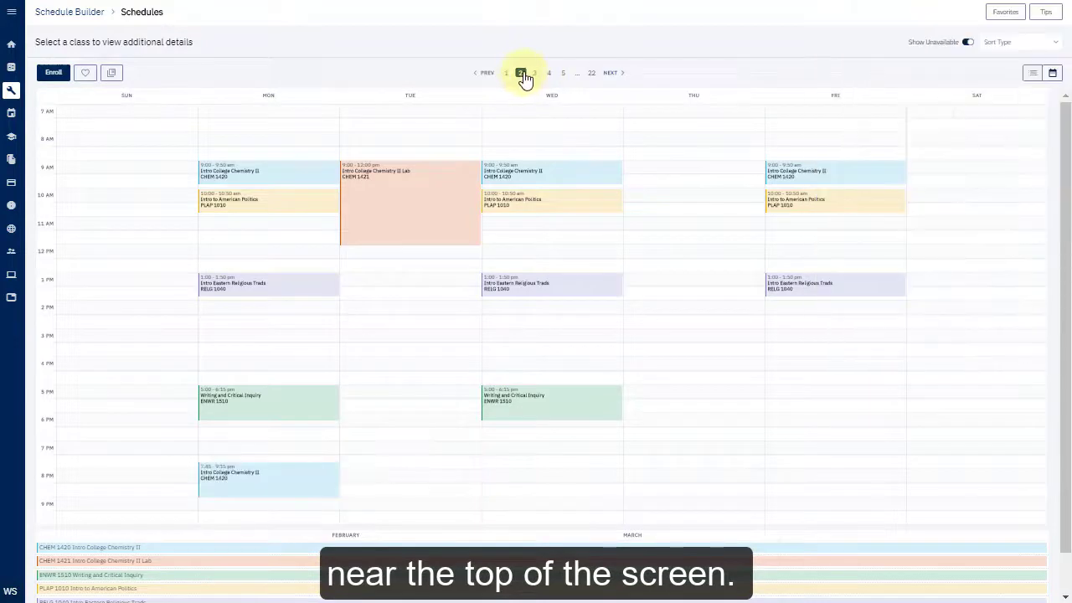
pyautogui.click(535, 73)
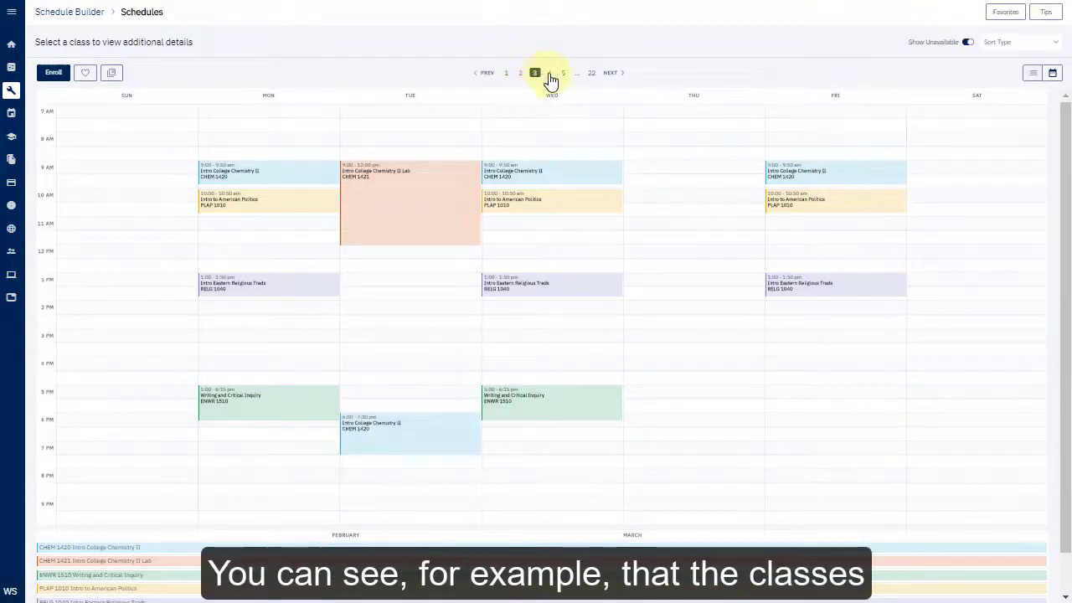
pyautogui.click(549, 74)
pyautogui.click(613, 75)
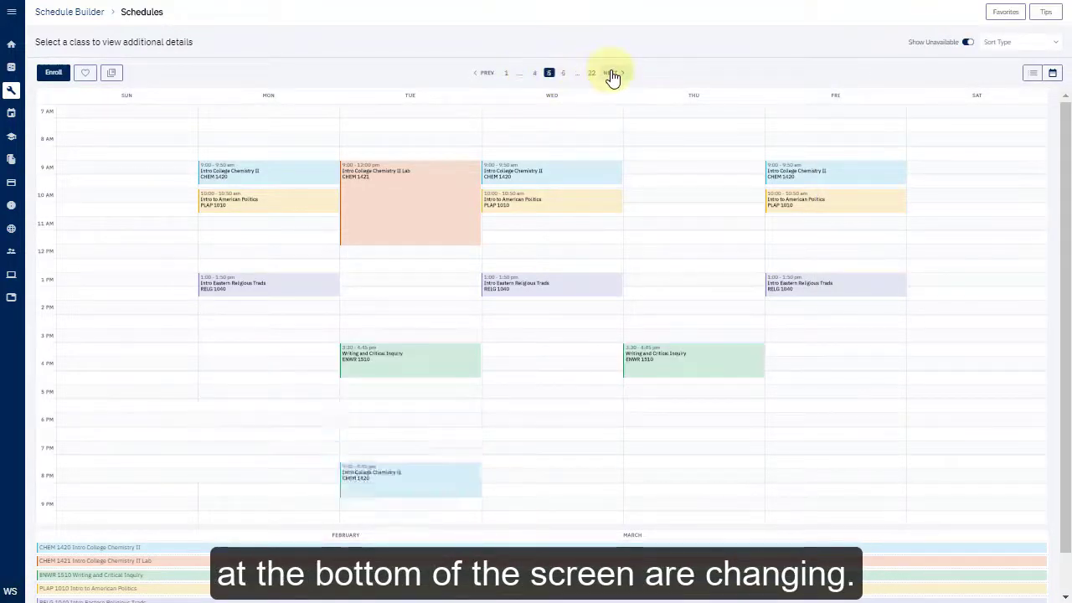
pyautogui.click(613, 75)
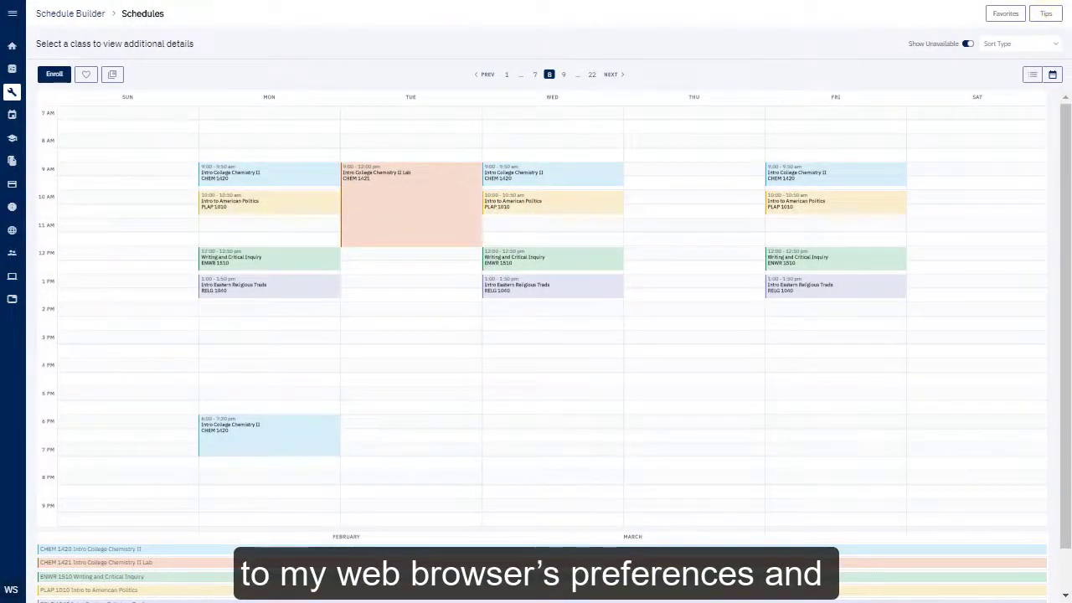
# Set the browser zoom back to 100%.
pyautogui.hotkey('alt', 'f')
pyautogui.click(1001, 113)
pyautogui.click(1001, 113)
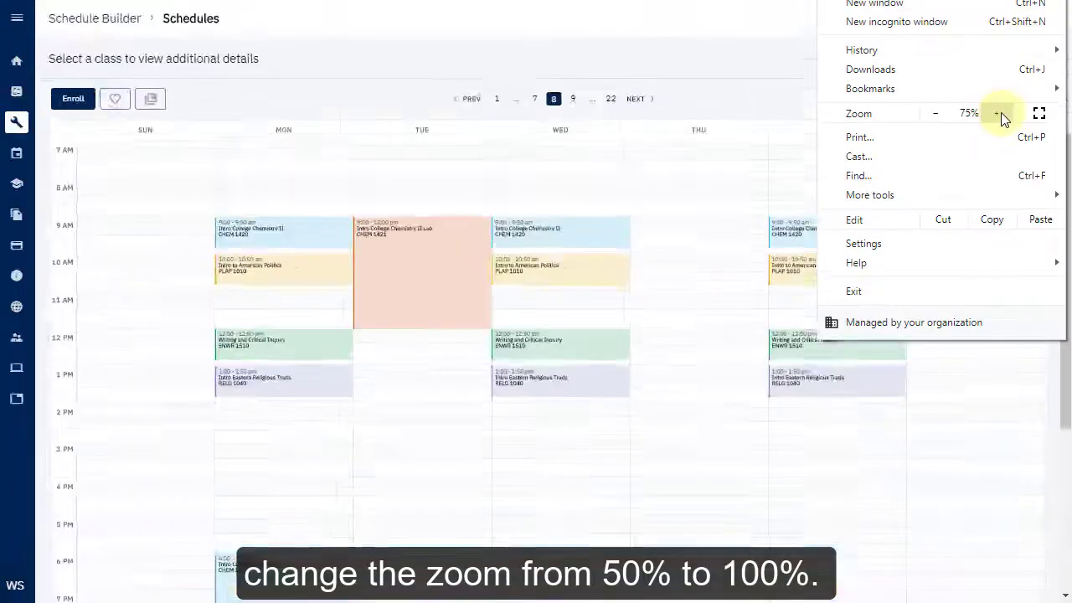
pyautogui.click(1001, 113)
pyautogui.click(1001, 113)
pyautogui.click(1003, 113)
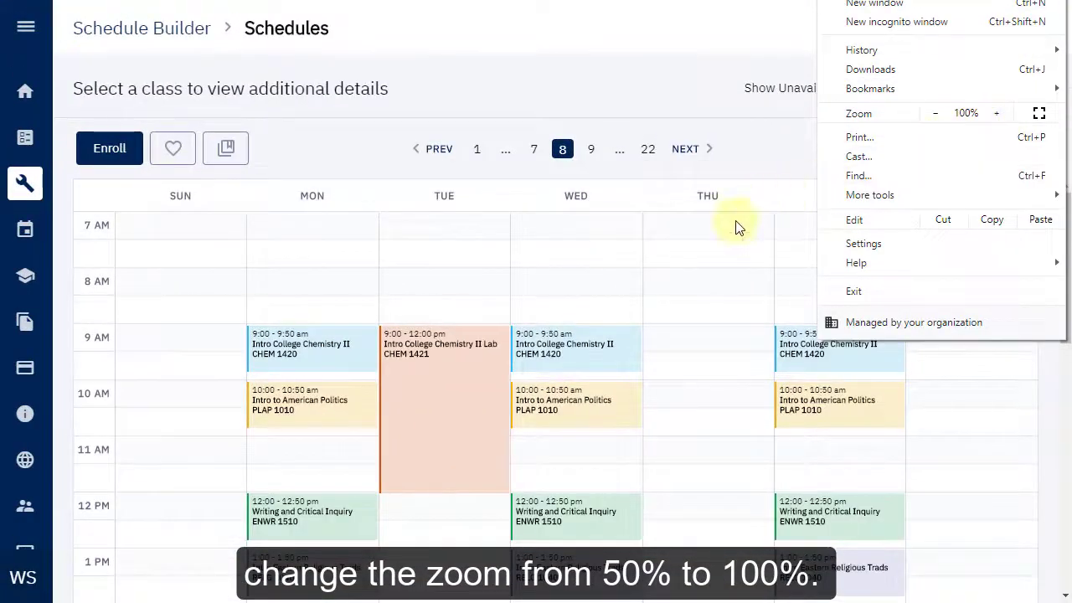
# Save schedule option 8 as a favorite titled "RELG 1040" and dismiss the notification.
pyautogui.click(172, 148)
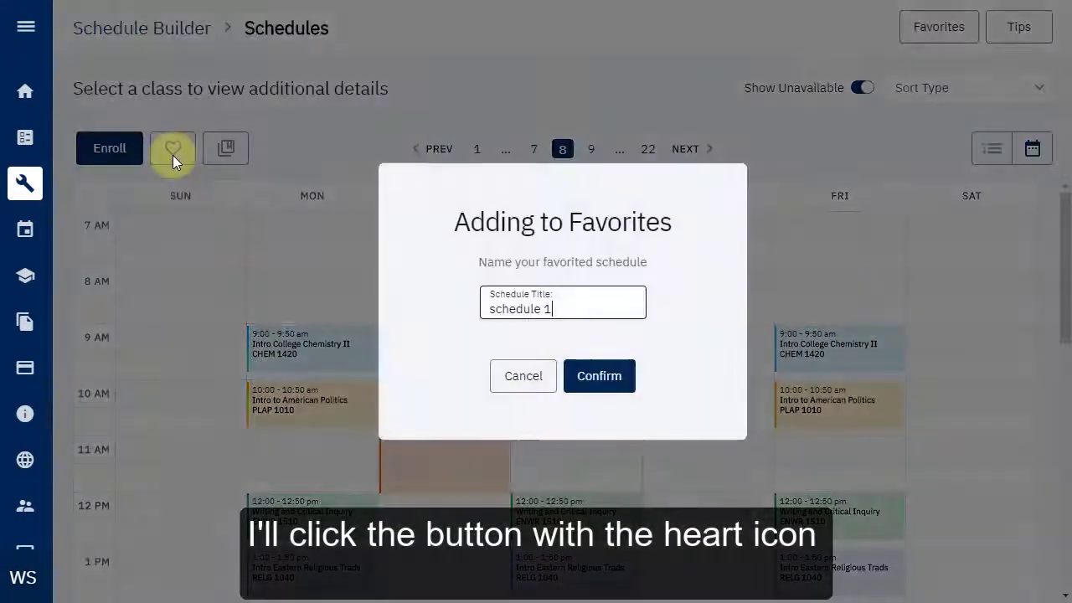
pyautogui.tripleClick(579, 307)
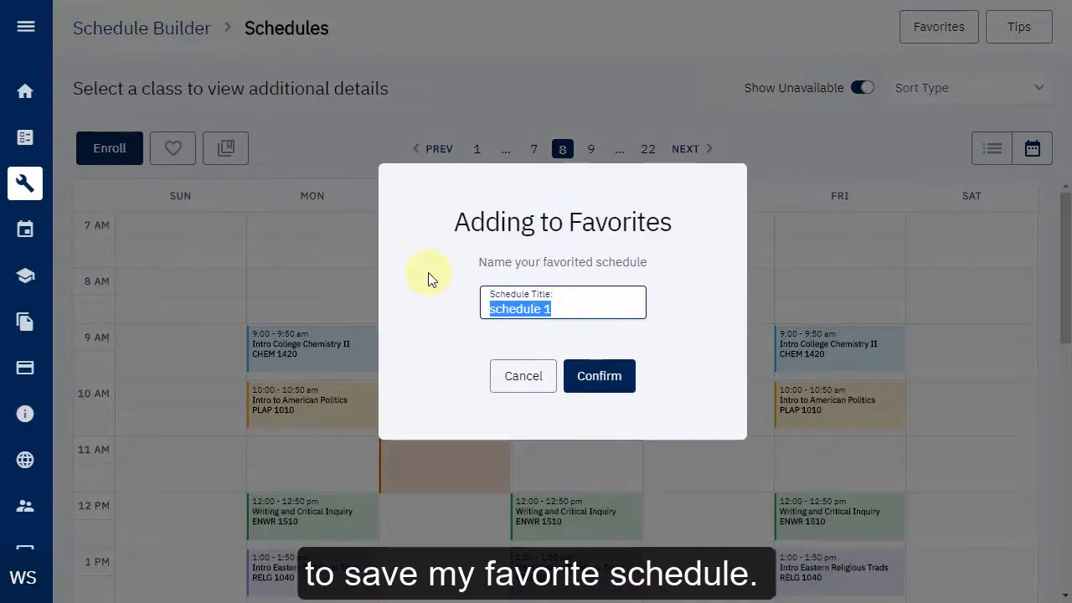
pyautogui.write('RELG 1040')
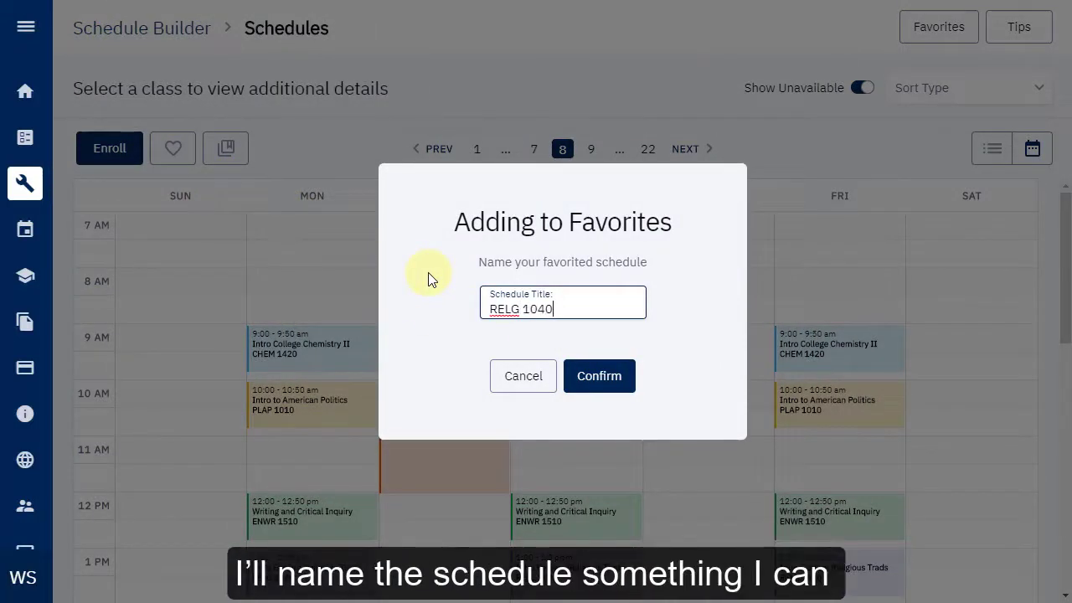
pyautogui.click(597, 382)
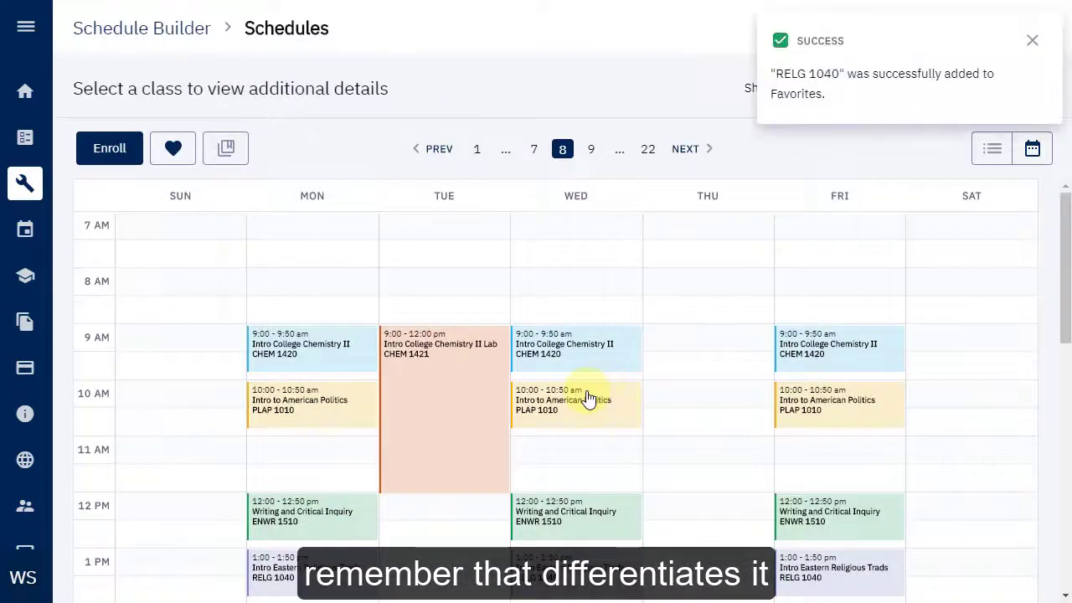
pyautogui.click(1034, 40)
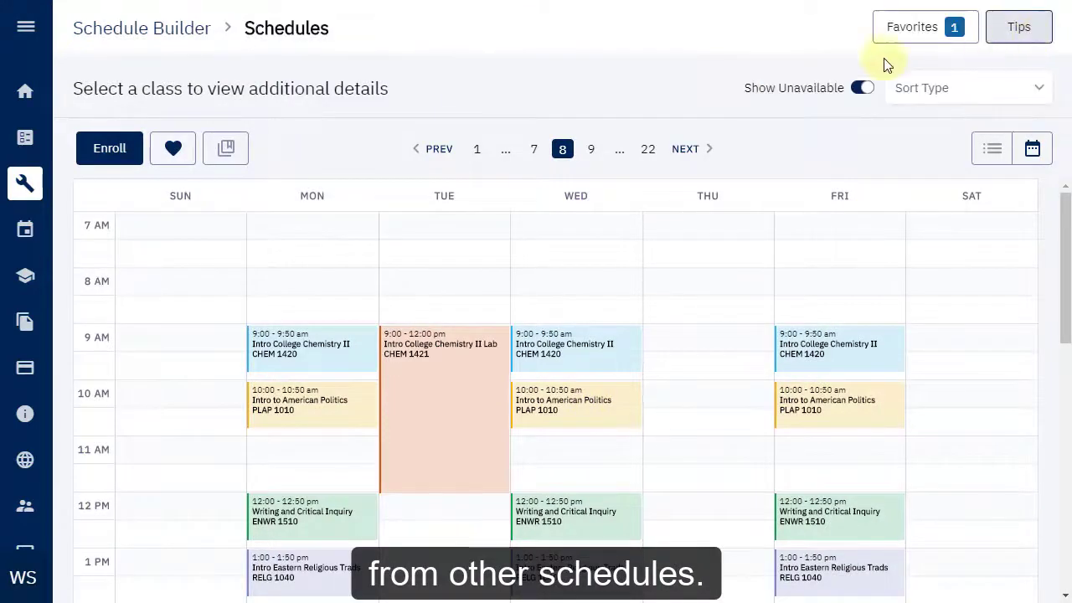
# Return to the course list, swap RELG 1040 for RELG 2660, and rebuild the schedules.
pyautogui.click(179, 28)
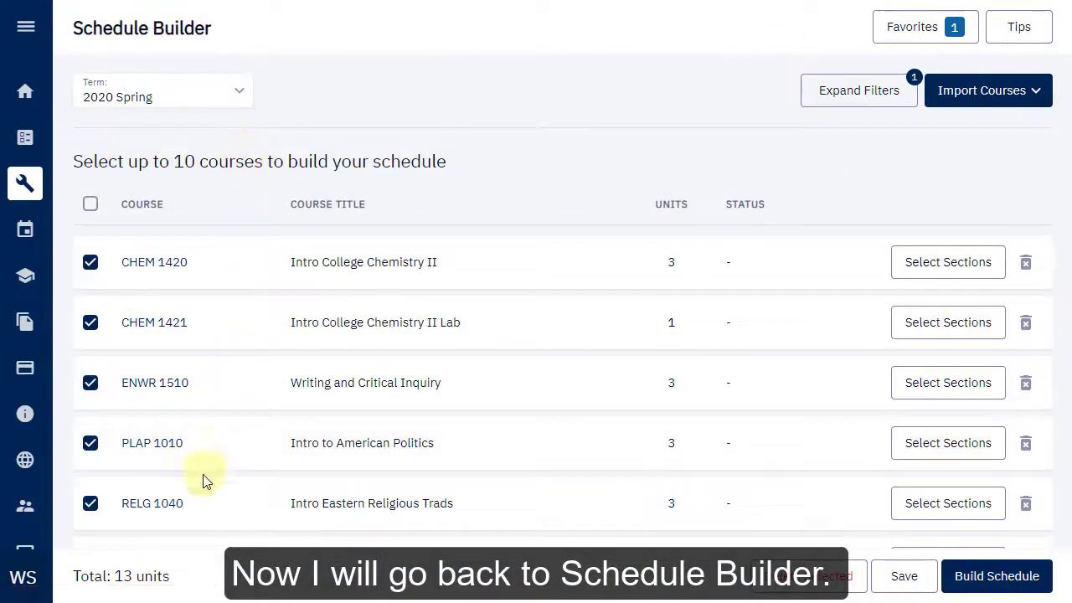
pyautogui.scroll(-1, 176, 452)
pyautogui.click(90, 458)
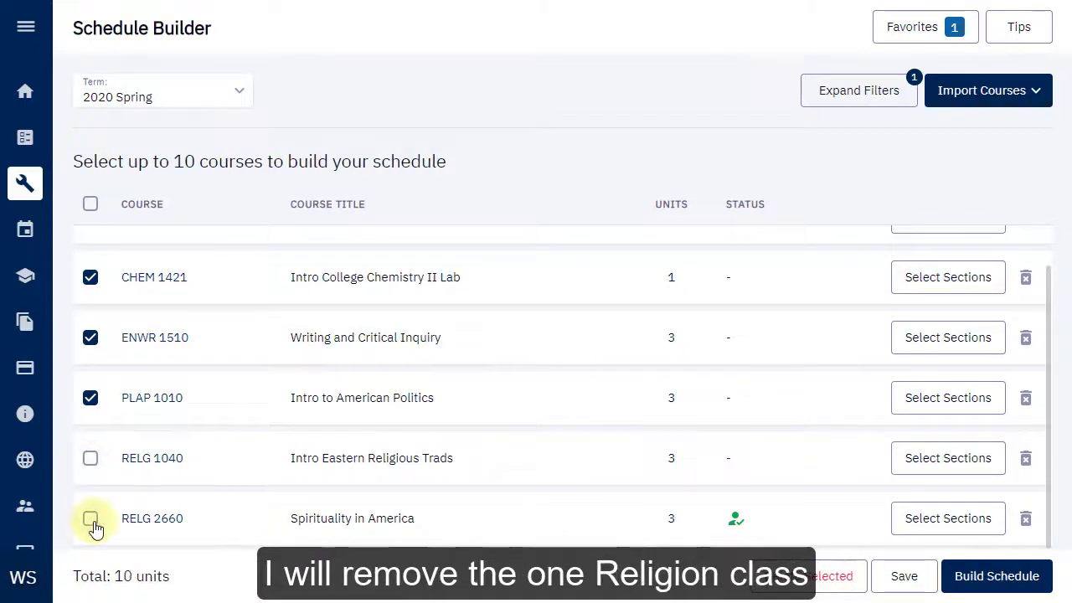
pyautogui.click(90, 519)
pyautogui.click(993, 576)
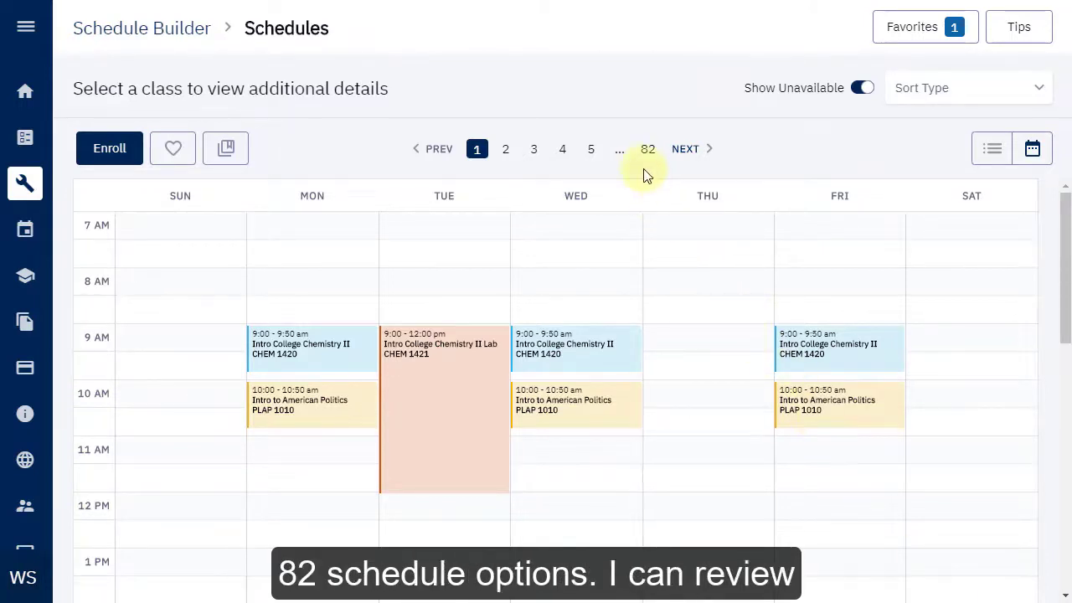
# Review the schedule options up to option 4, save that one as a favorite titled "RELG 2660", and dismiss the notification.
pyautogui.click(505, 153)
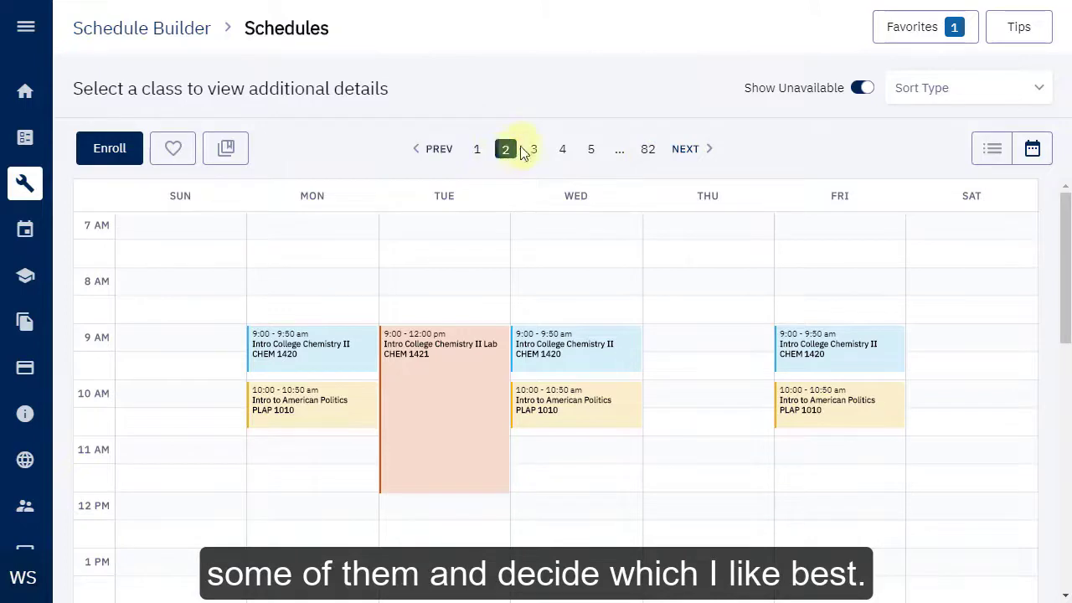
pyautogui.click(532, 153)
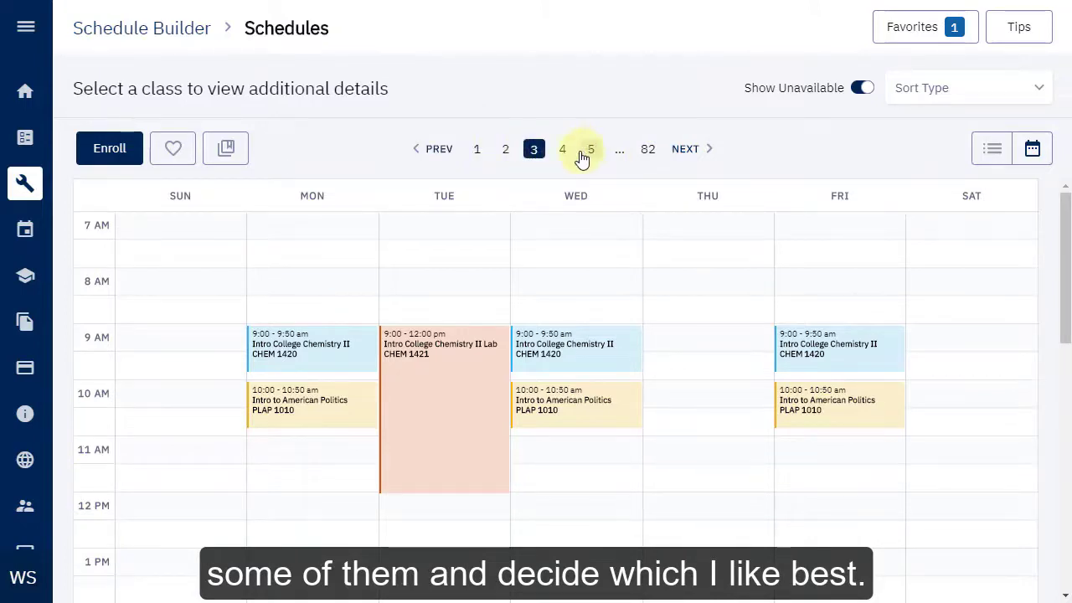
pyautogui.click(566, 156)
pyautogui.click(173, 149)
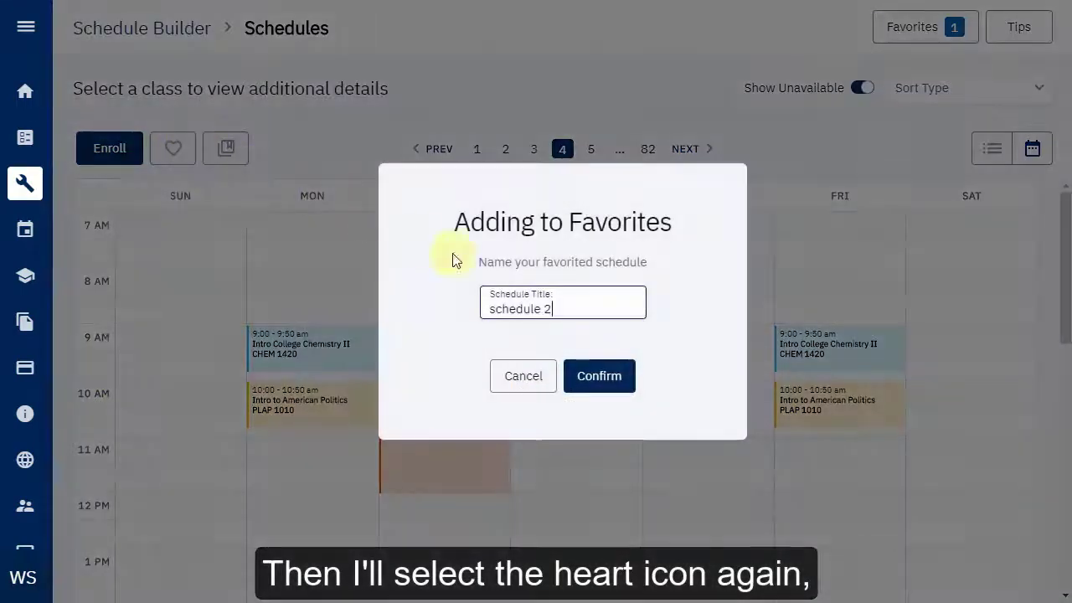
pyautogui.moveTo(566, 308); pyautogui.dragTo(444, 319)
pyautogui.write('REL')
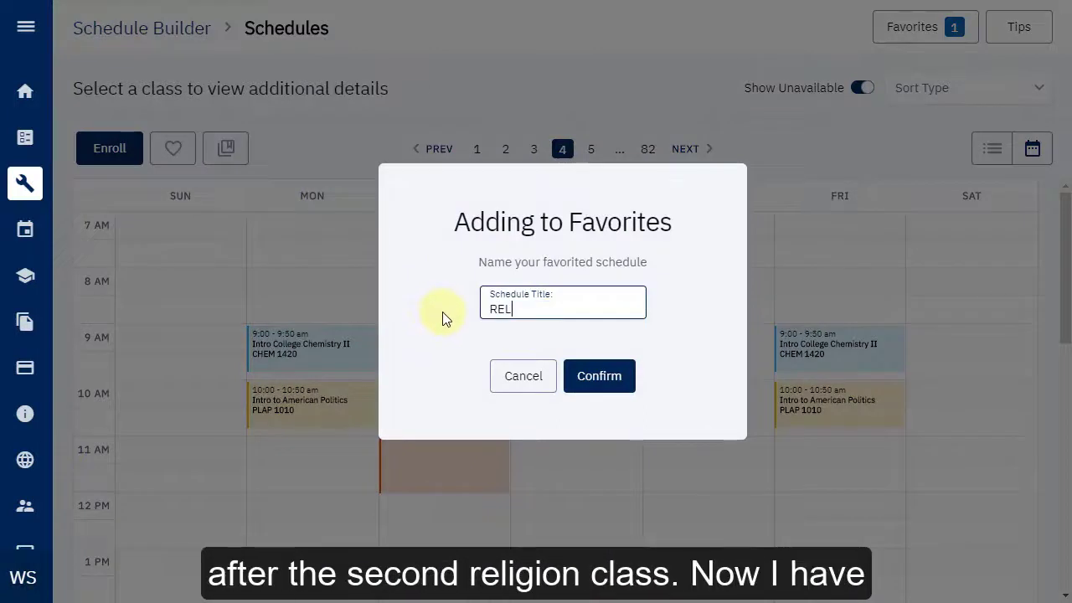
pyautogui.write('G 2660')
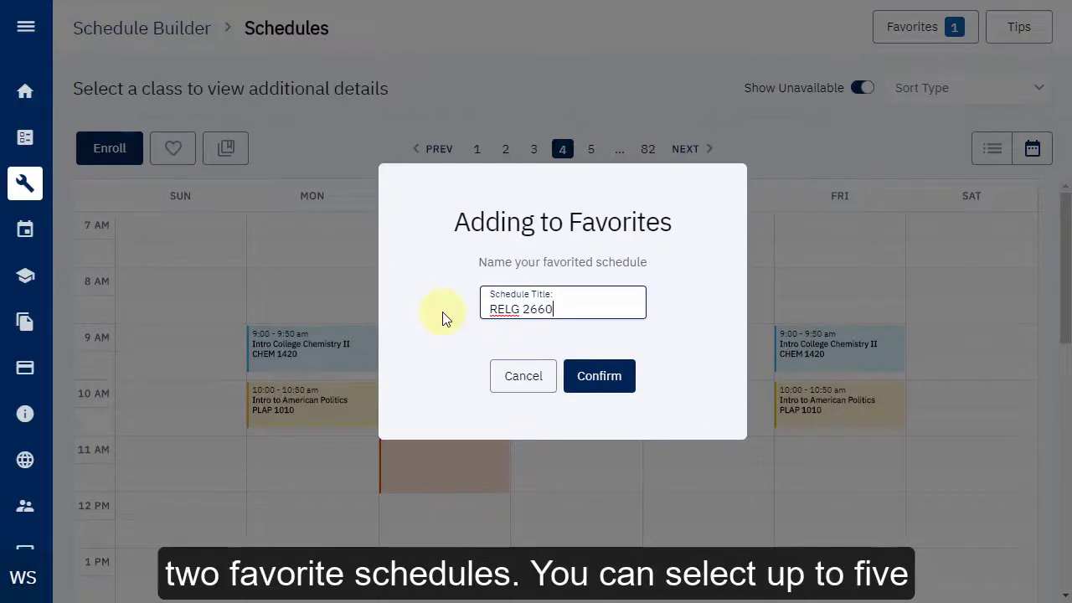
pyautogui.click(598, 376)
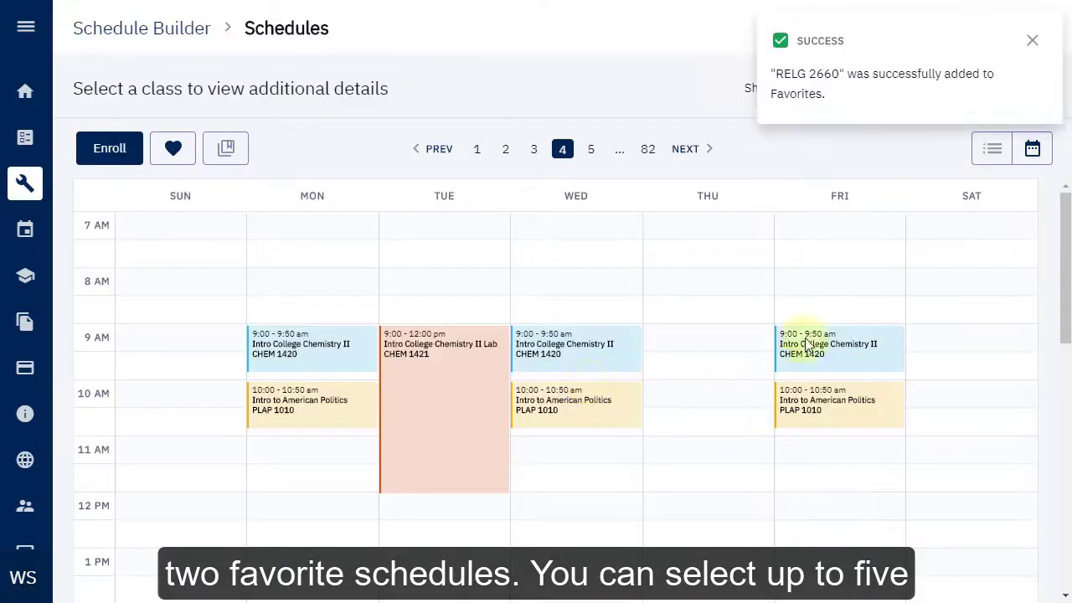
pyautogui.click(1032, 41)
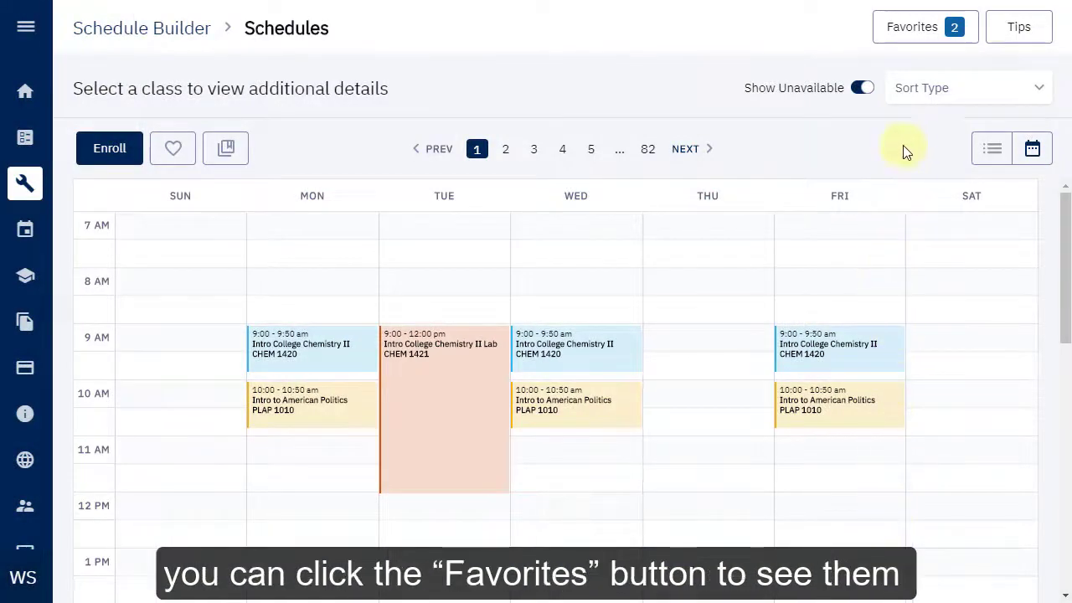
# From the favorite schedules, start adding the RELG 1040 schedule to the cart and select all of its classes.
pyautogui.click(914, 28)
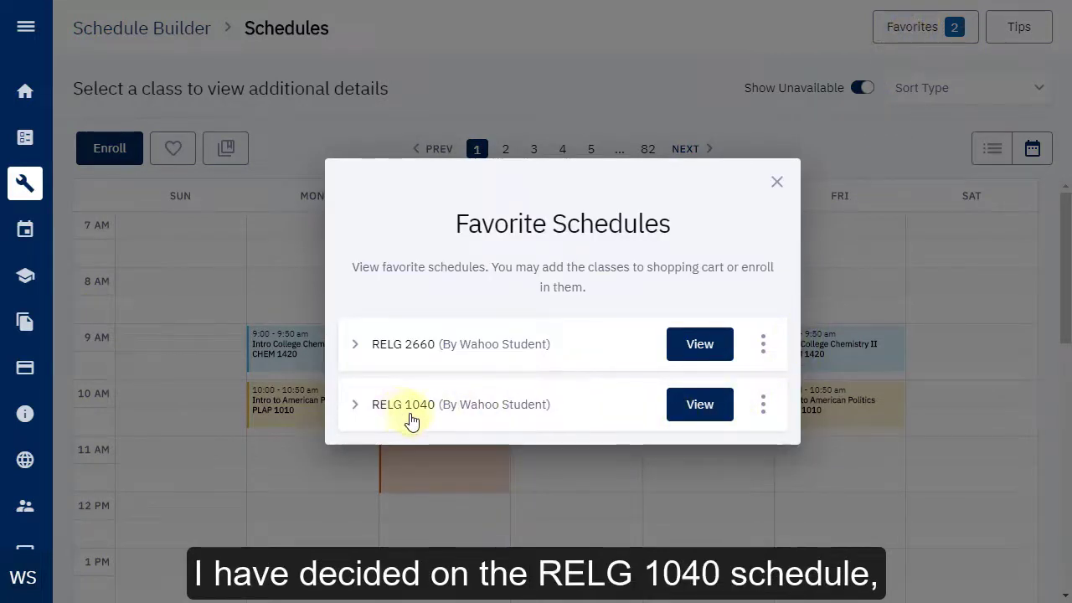
pyautogui.click(762, 416)
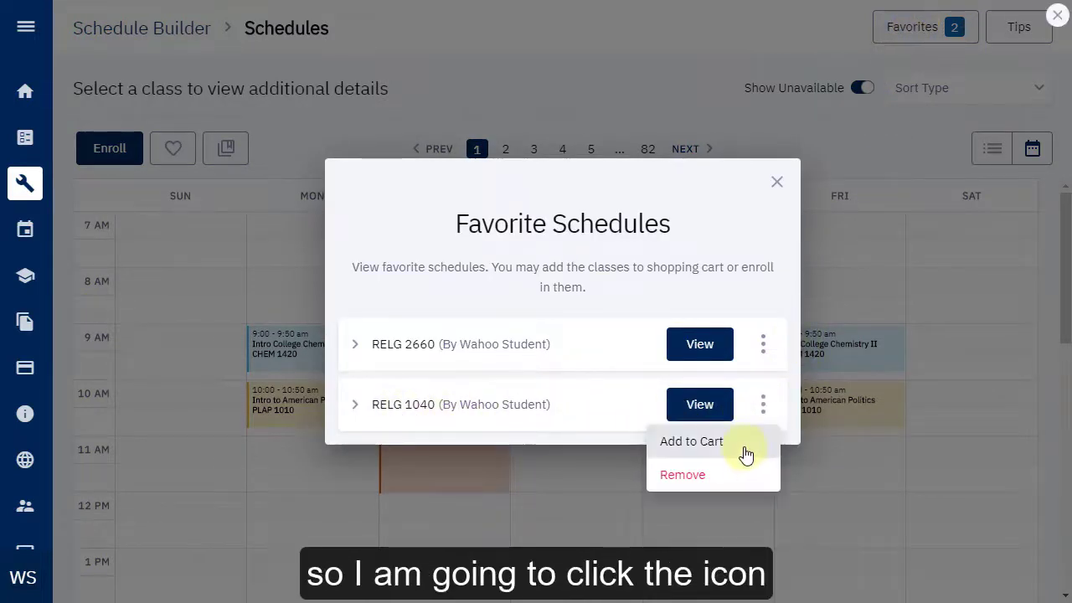
pyautogui.click(745, 455)
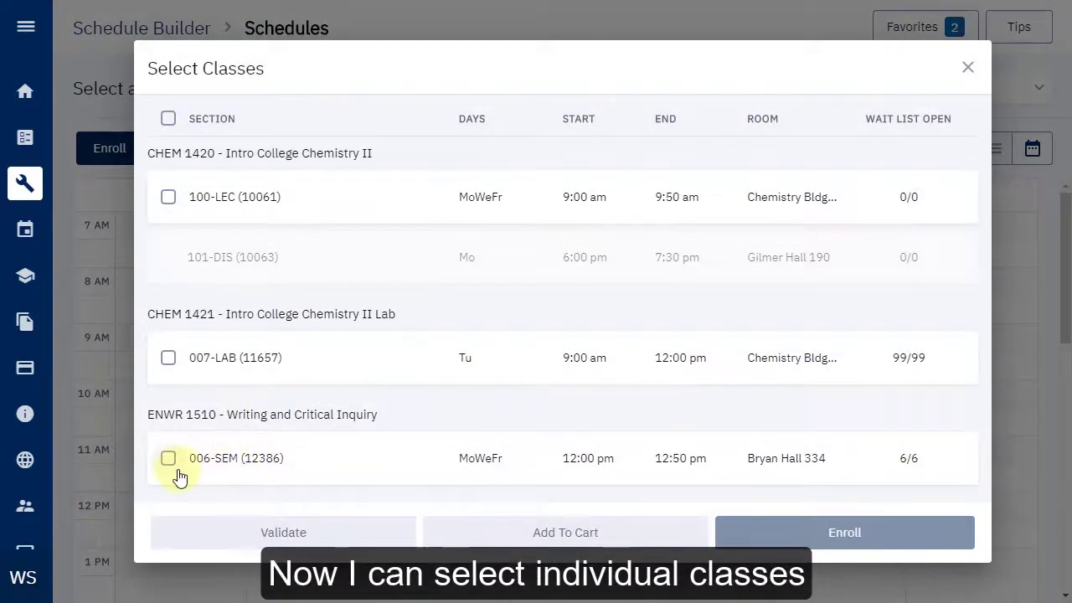
pyautogui.click(168, 118)
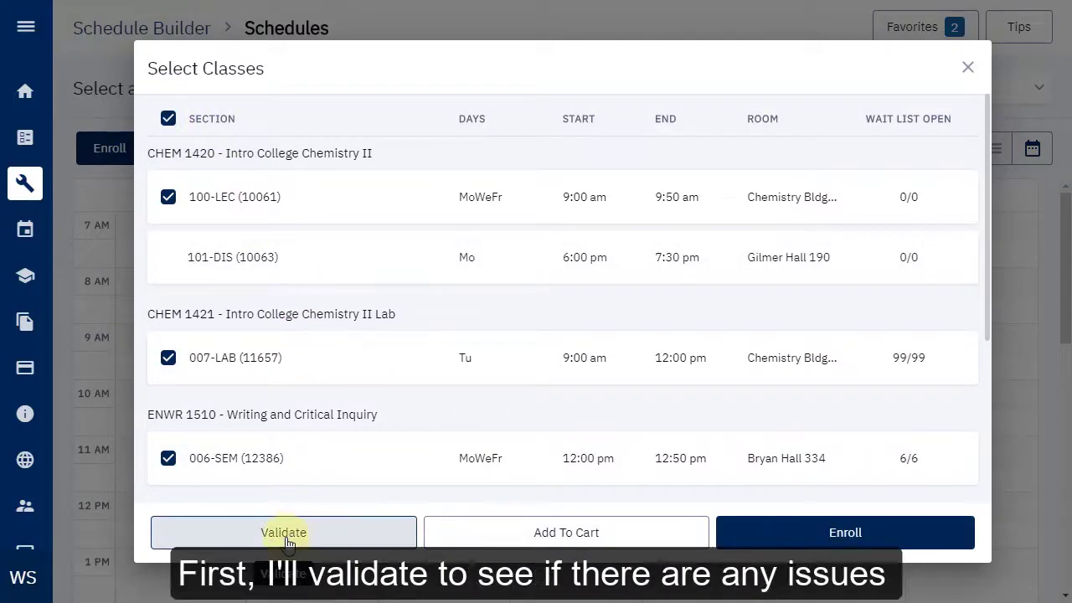